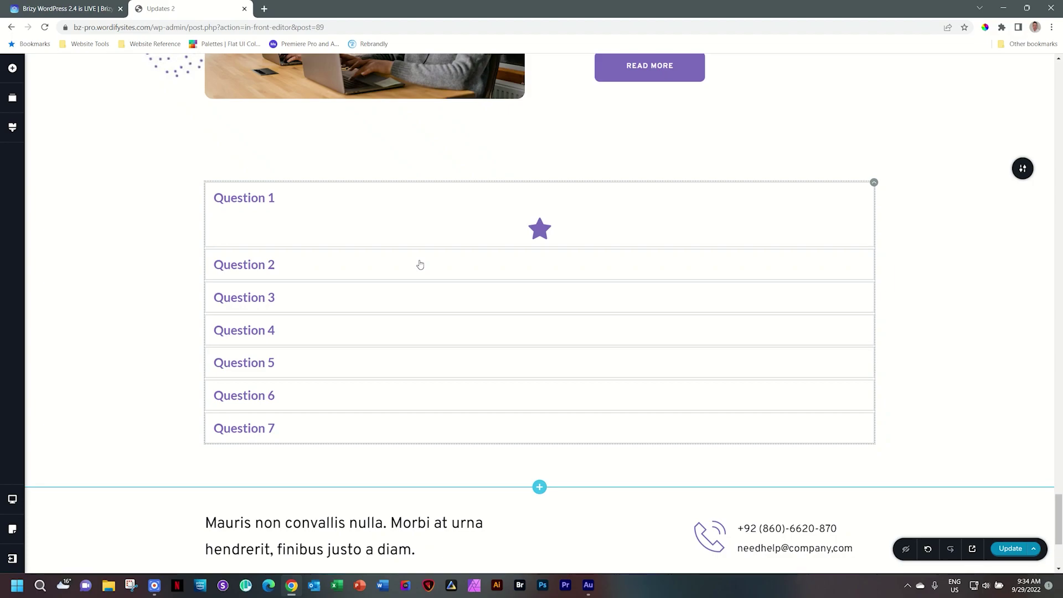
Step: Preview Questions 2 and 3 of the FAQ accordion, then reopen Question 1
click(215, 270)
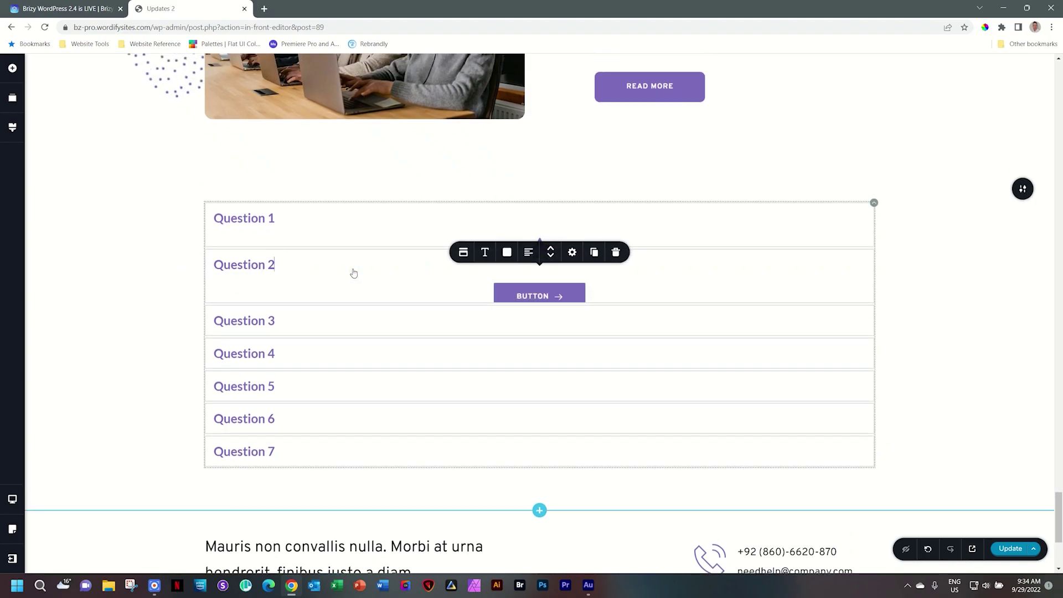
click(309, 337)
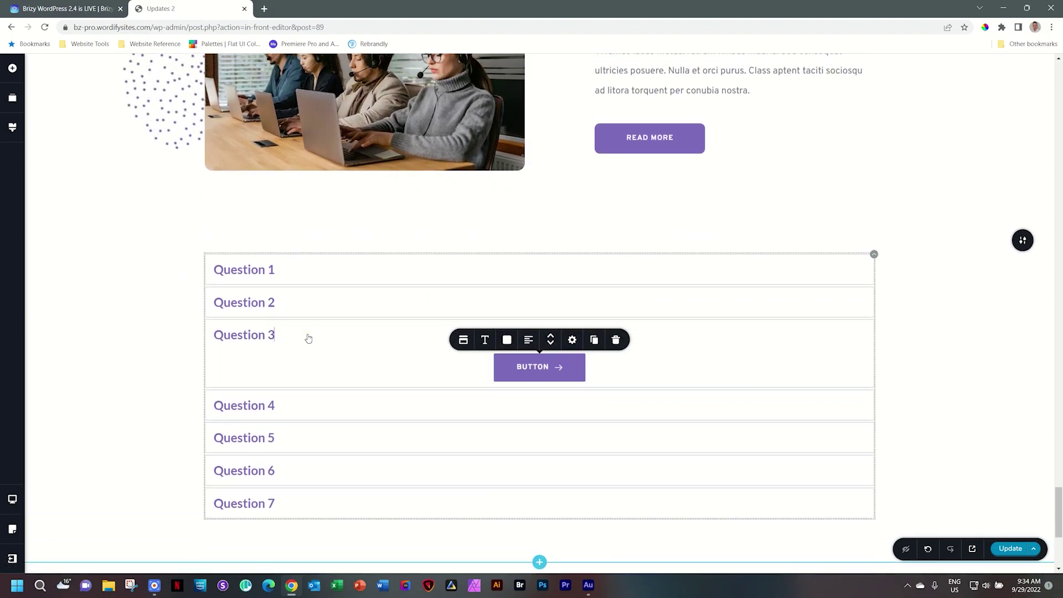
click(323, 272)
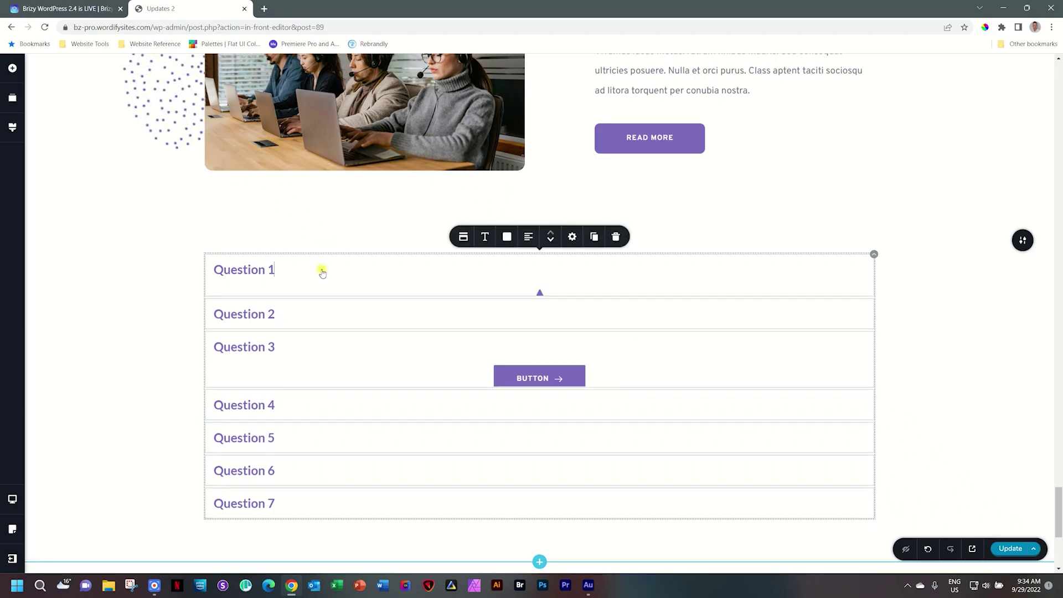
scroll(1037, 280, down, 1)
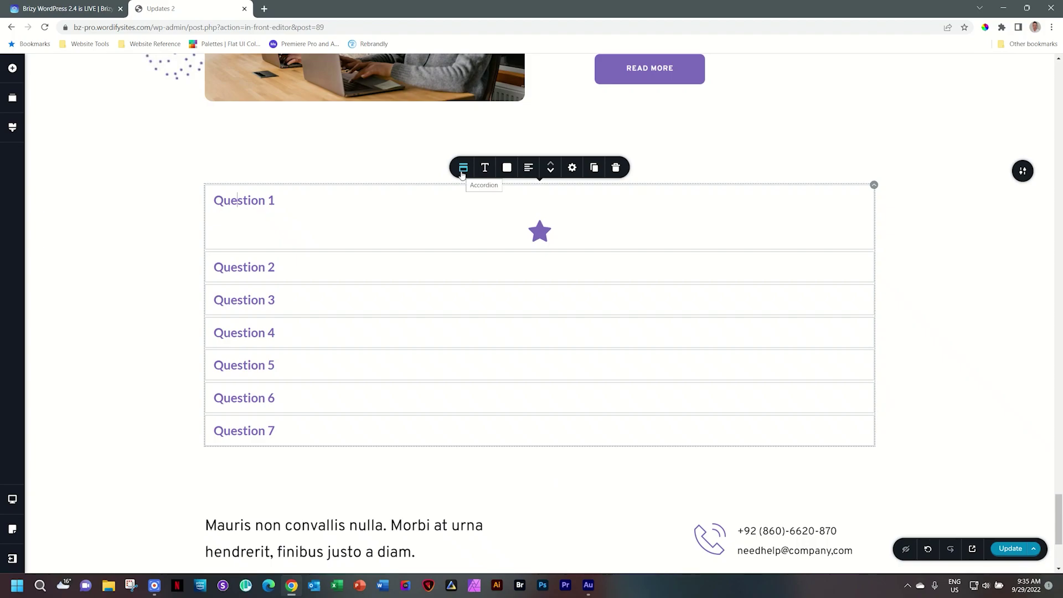
Step: Give Question 1 the tag Cloud in the accordion's Tags settings
click(463, 171)
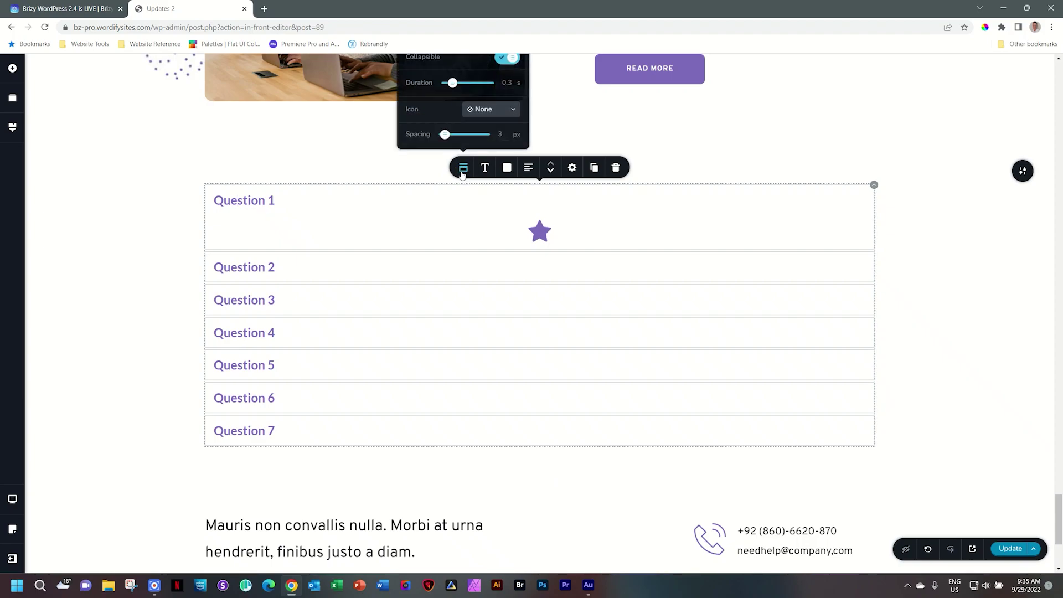
scroll(465, 183, up, 1)
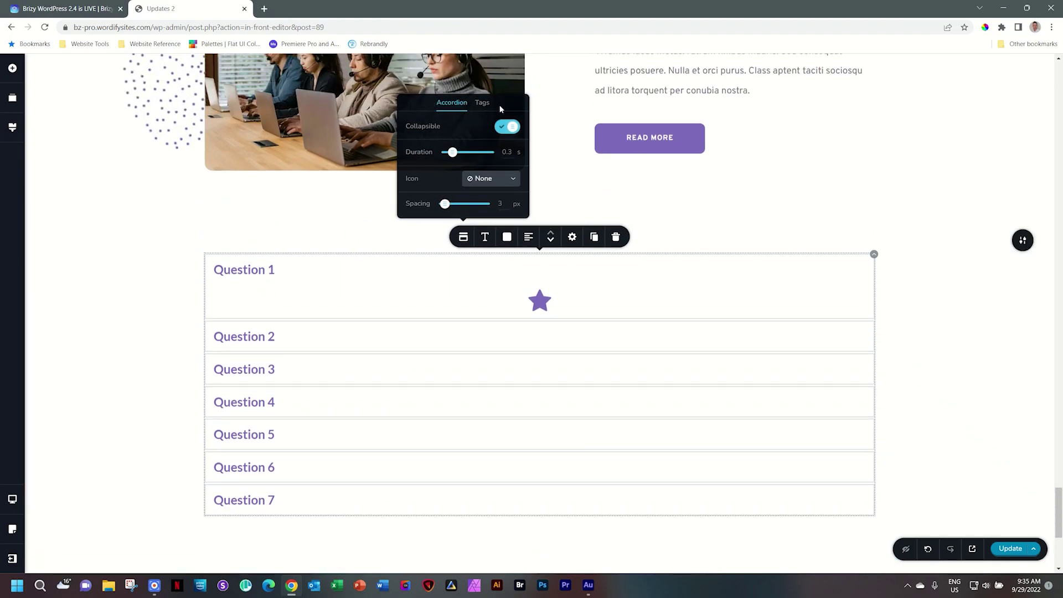
click(478, 106)
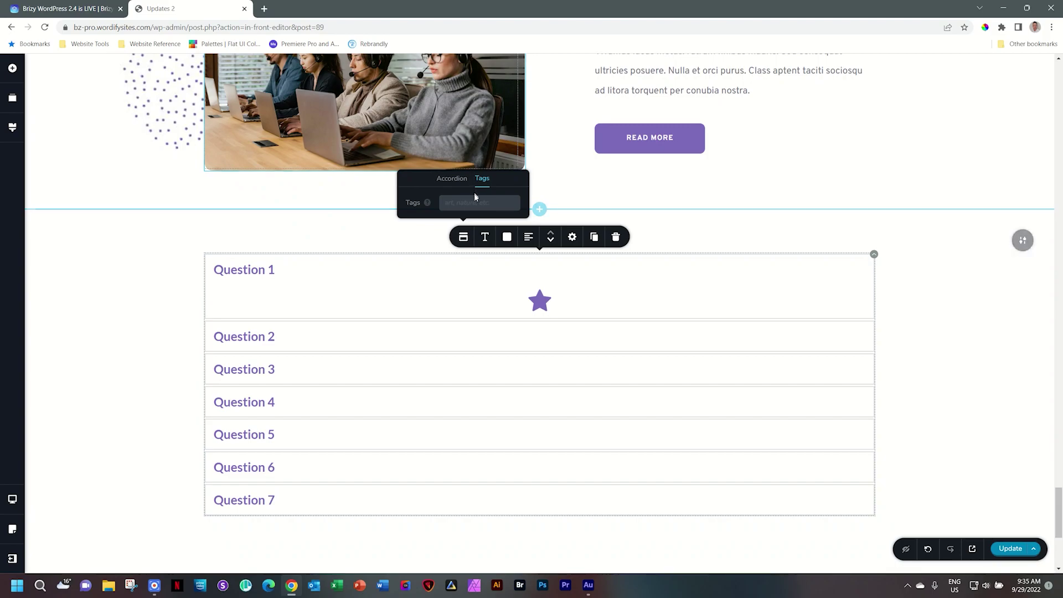
click(475, 202)
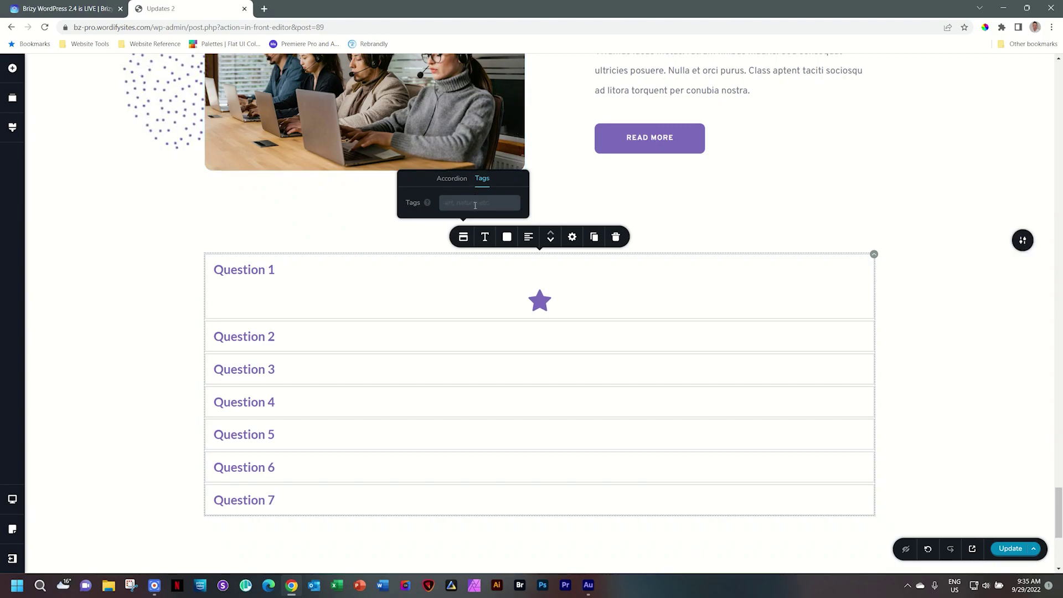
text(Cloud)
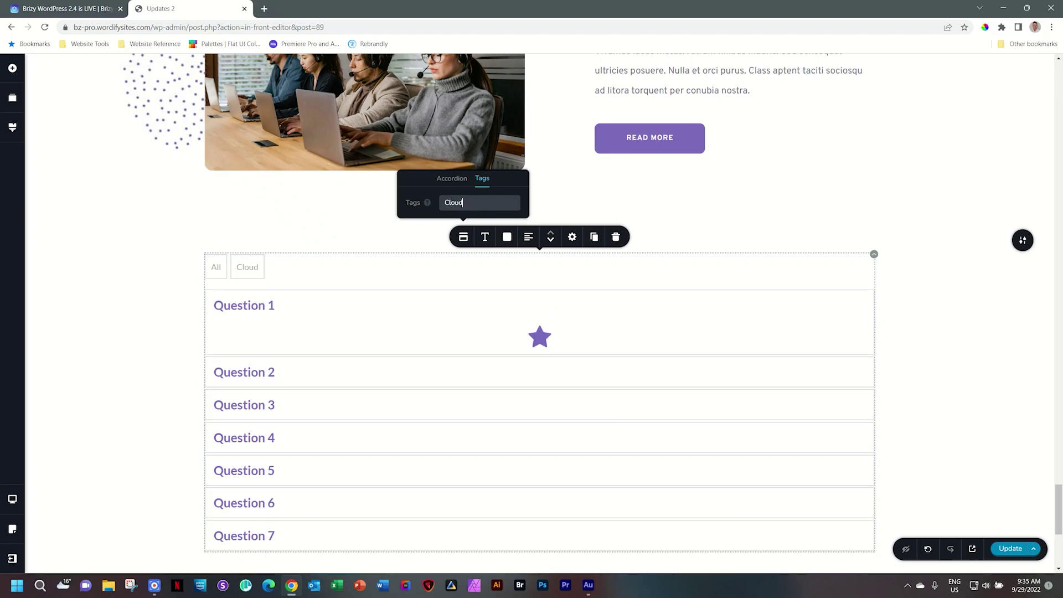
scroll(185, 269, down, 1)
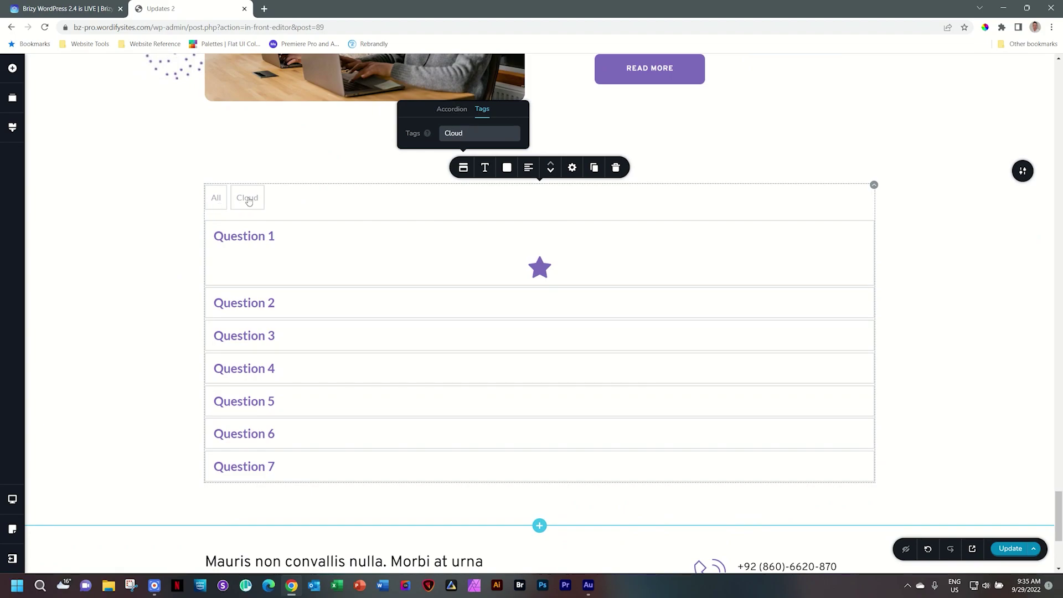
click(248, 303)
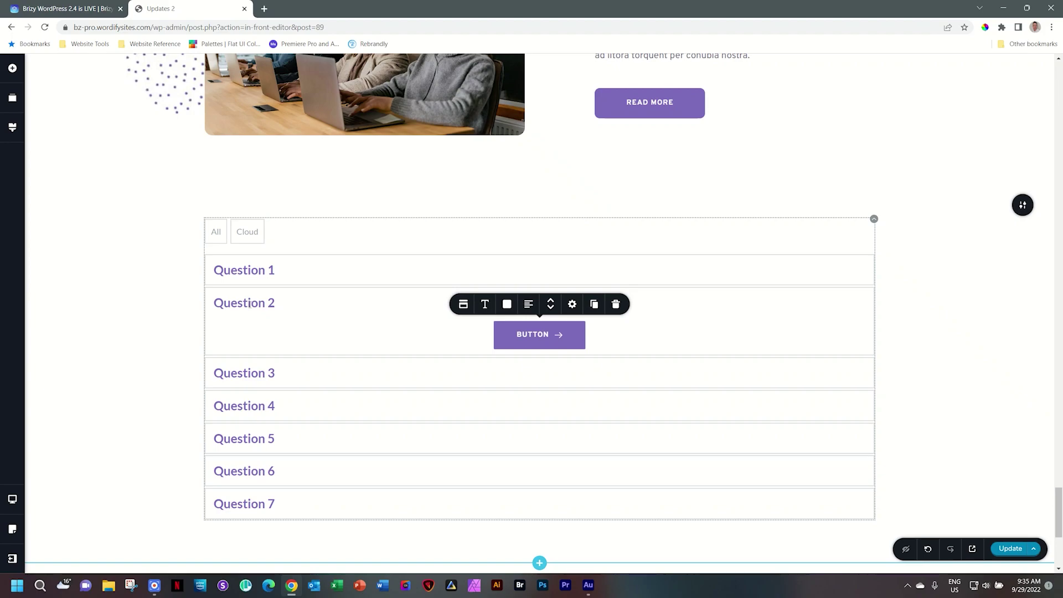
Step: Tag Questions 2 and 3 as WordPress
click(463, 304)
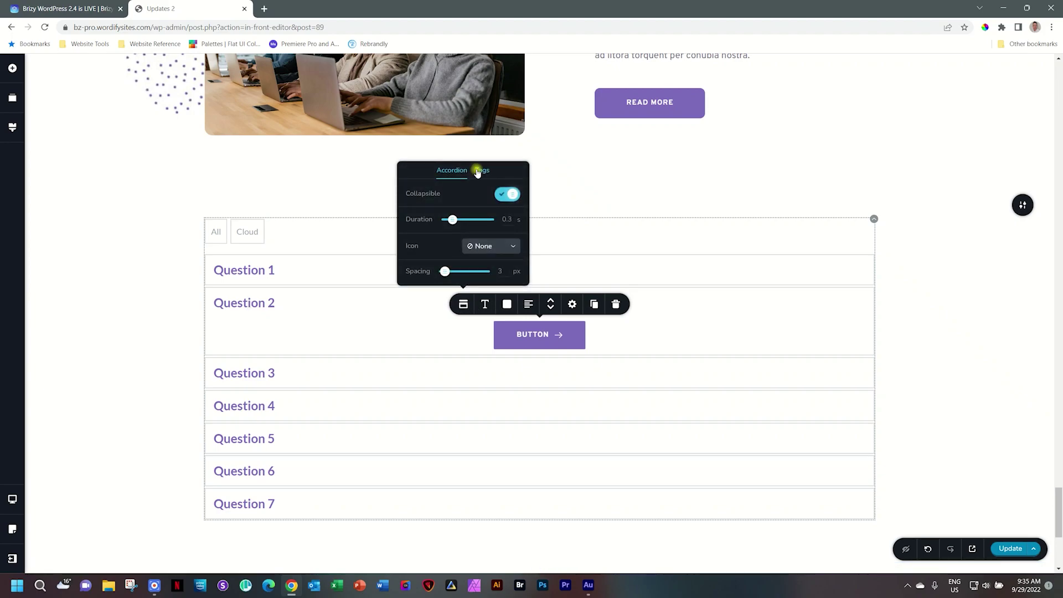
click(478, 171)
click(463, 269)
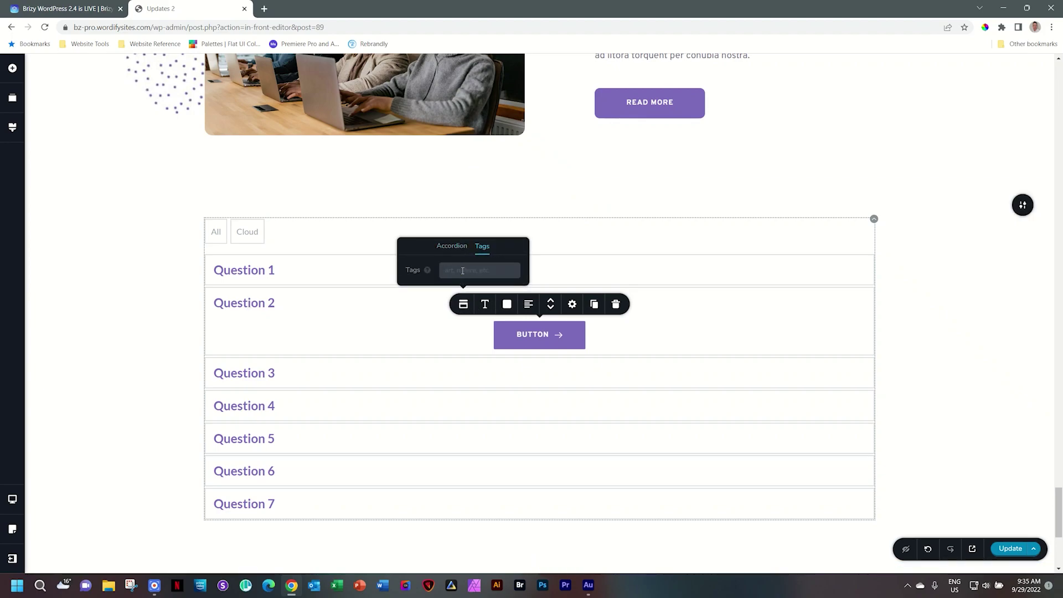
text(WordPress)
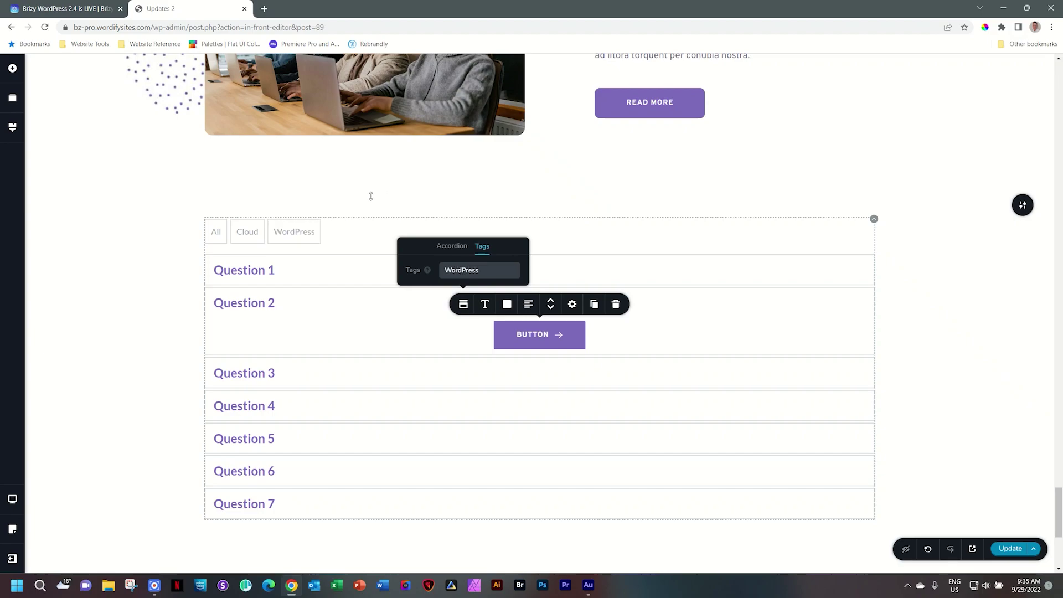
click(253, 374)
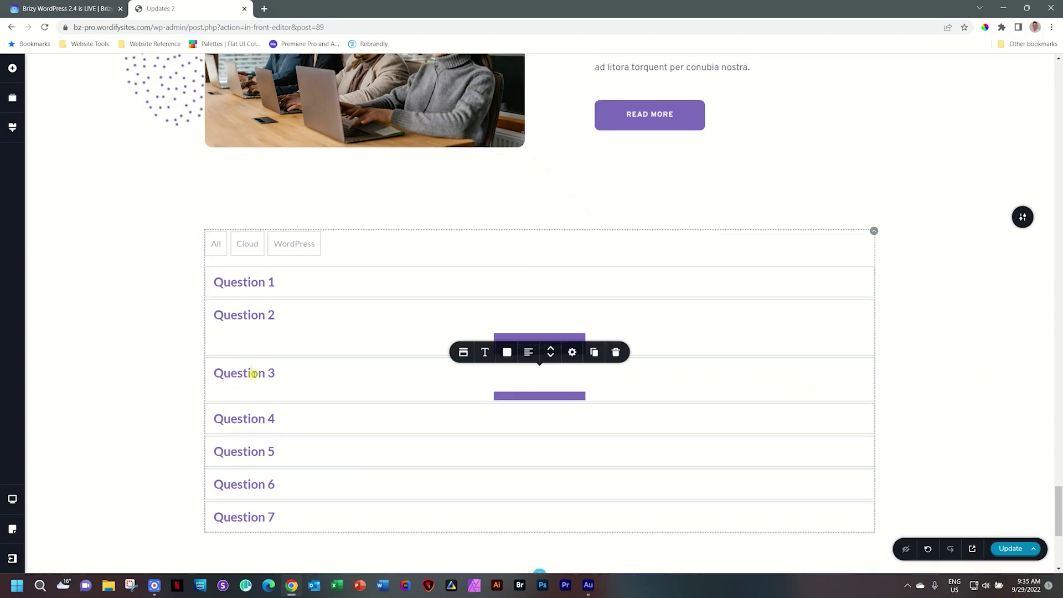
click(463, 378)
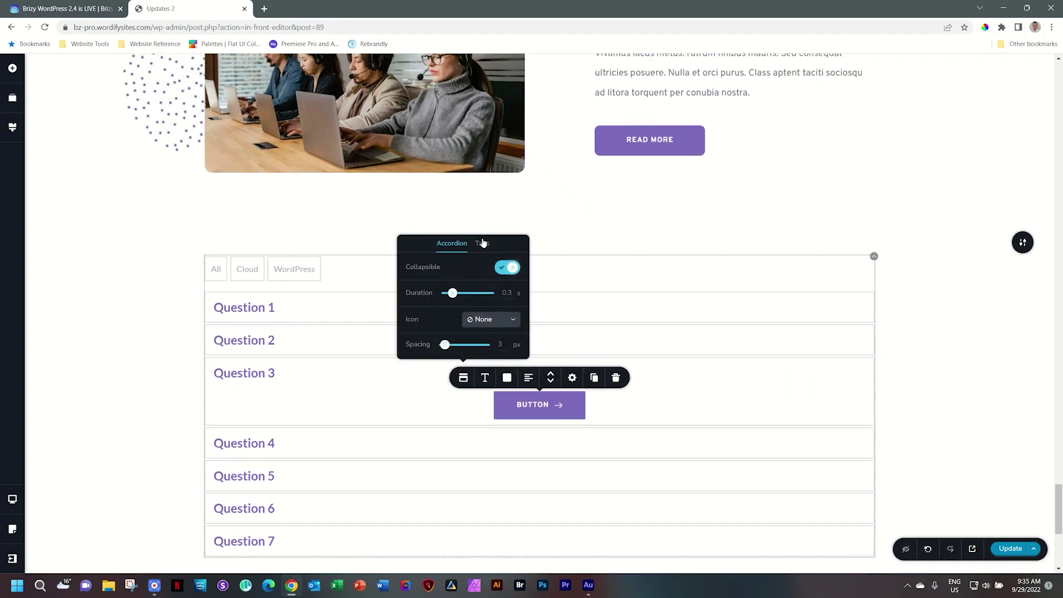
click(483, 243)
click(460, 343)
text(WordPress)
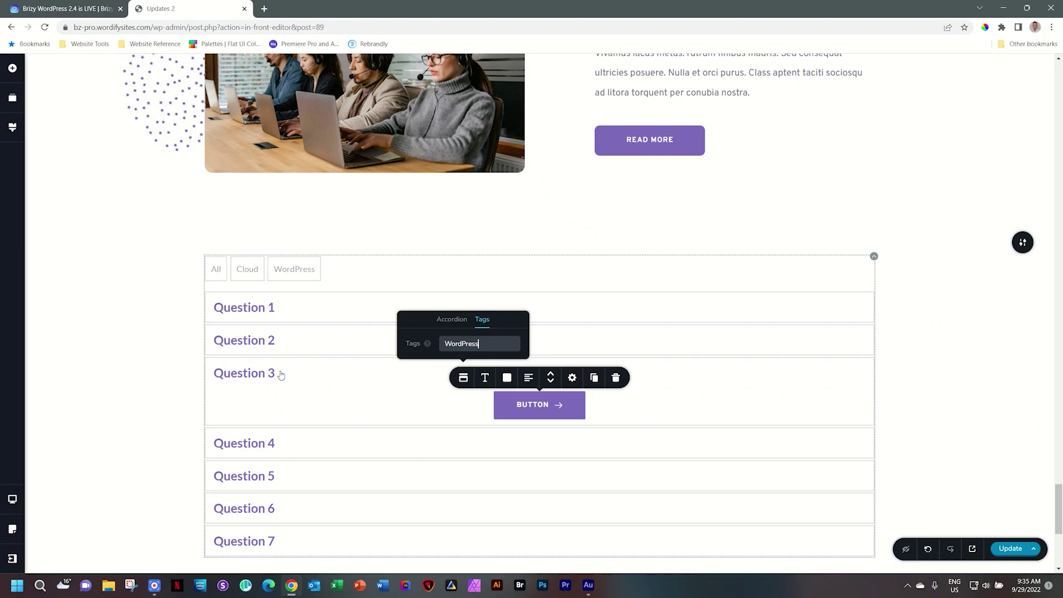
Step: Tag Question 4 as Cloud
click(270, 445)
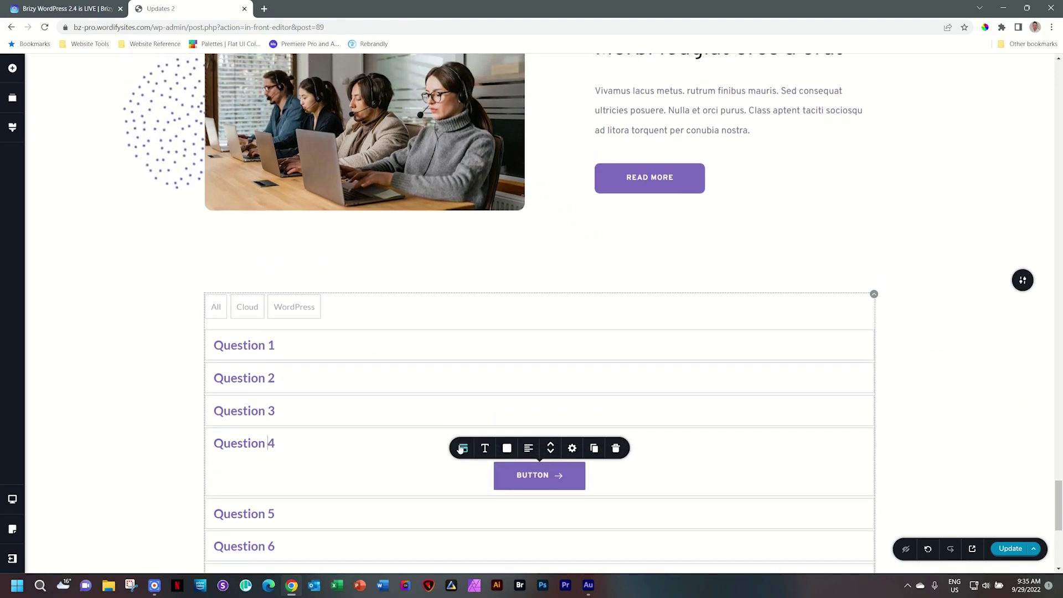
click(463, 448)
click(482, 310)
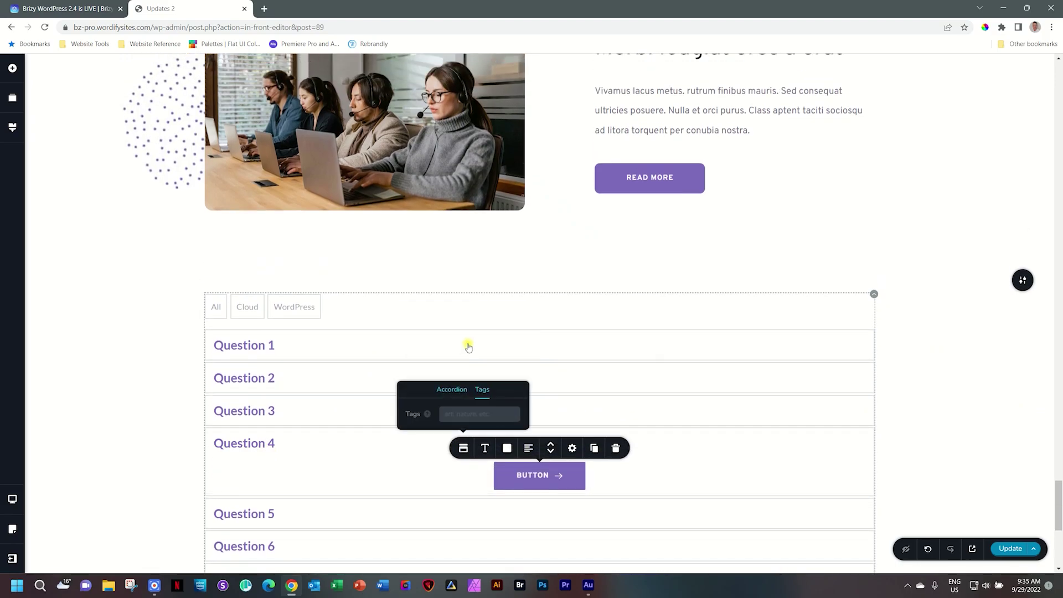
click(465, 413)
text(Co)
key(BackSpace)
text(loud)
scroll(71, 426, down, 2)
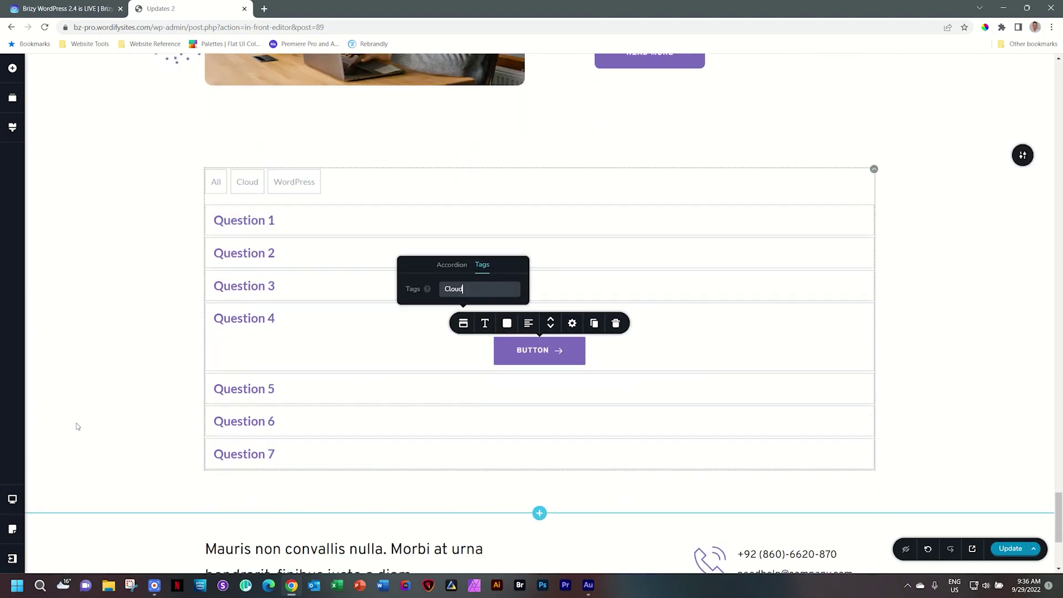
Step: Tag Question 5 as Themes
click(258, 377)
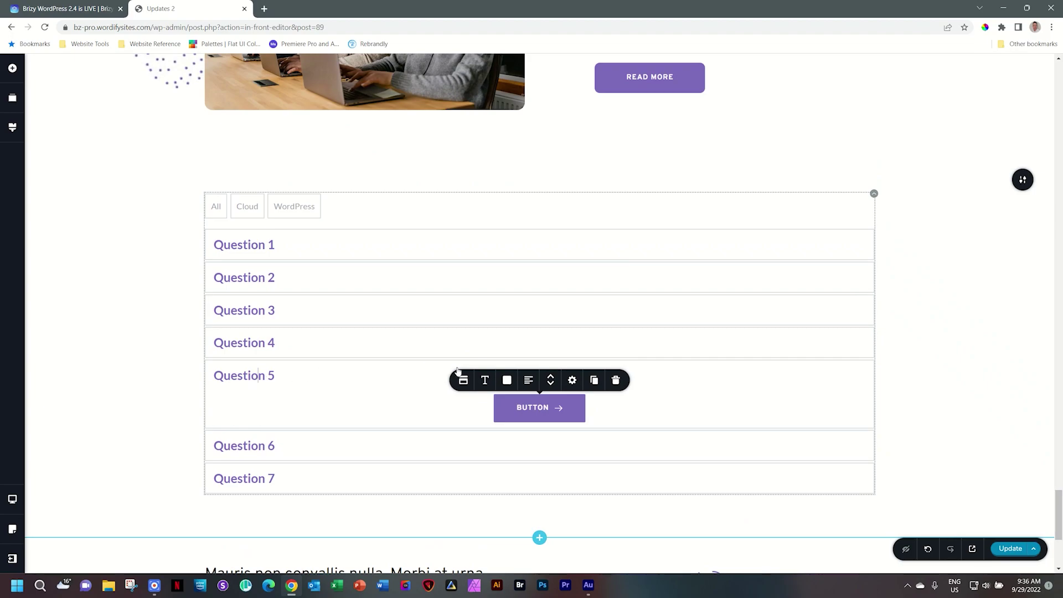
click(463, 380)
click(483, 248)
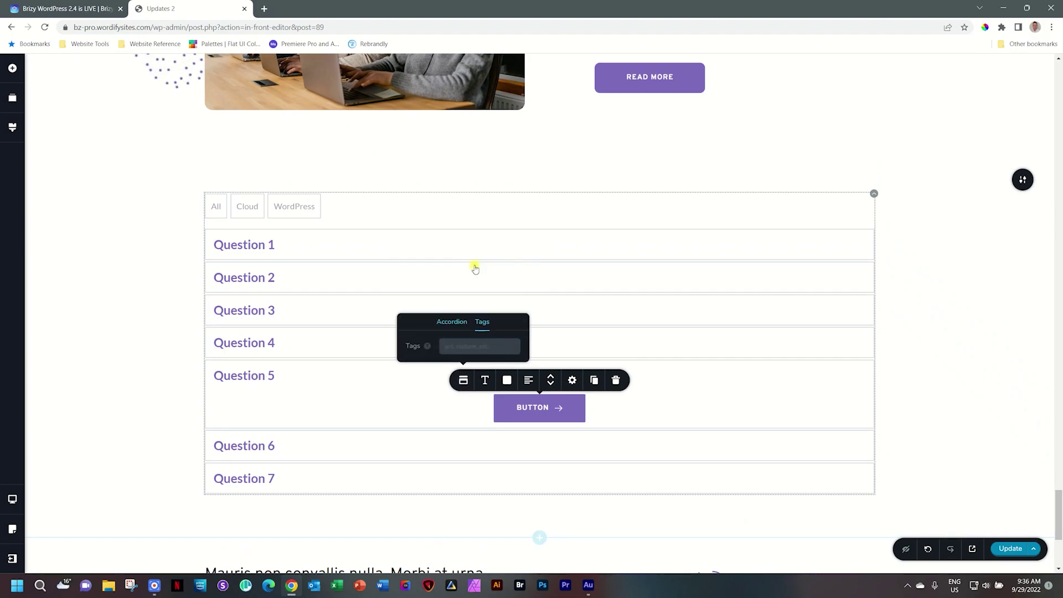
click(465, 347)
text(Th)
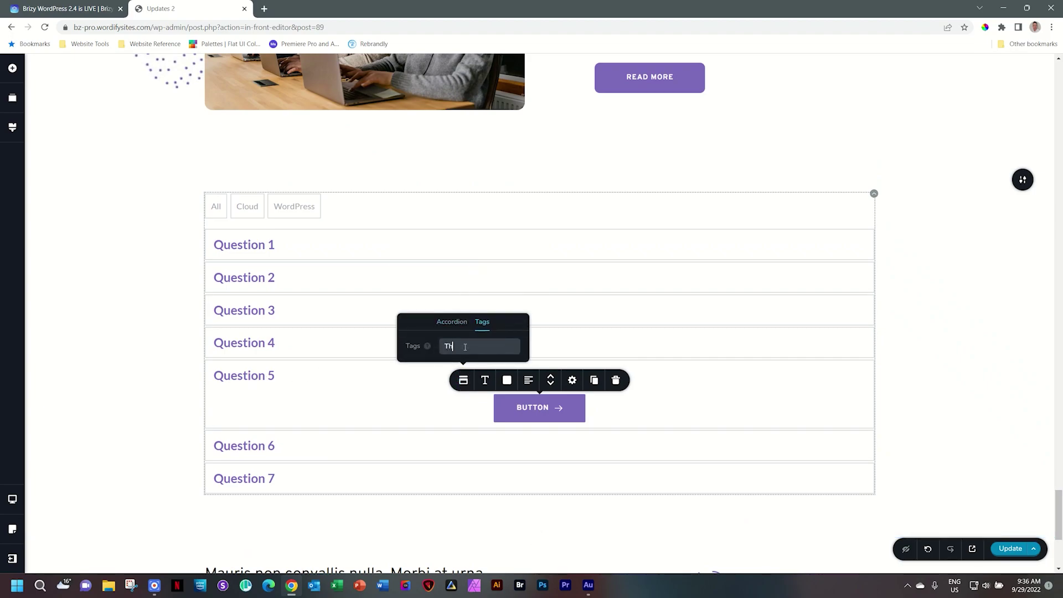
text(emes)
click(230, 445)
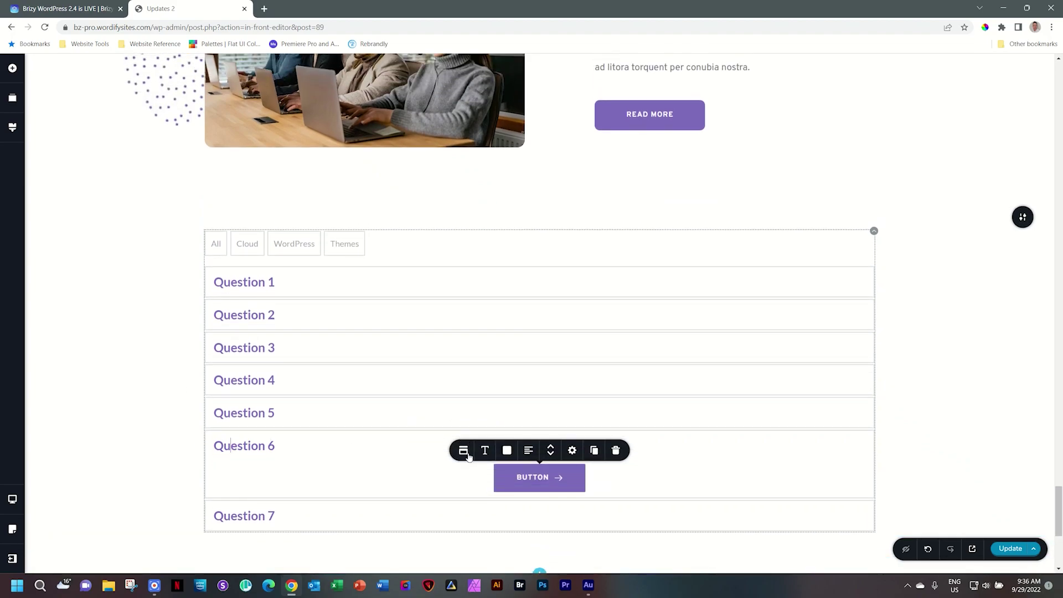
Step: Tag Question 6 as WordPress
click(463, 450)
click(482, 316)
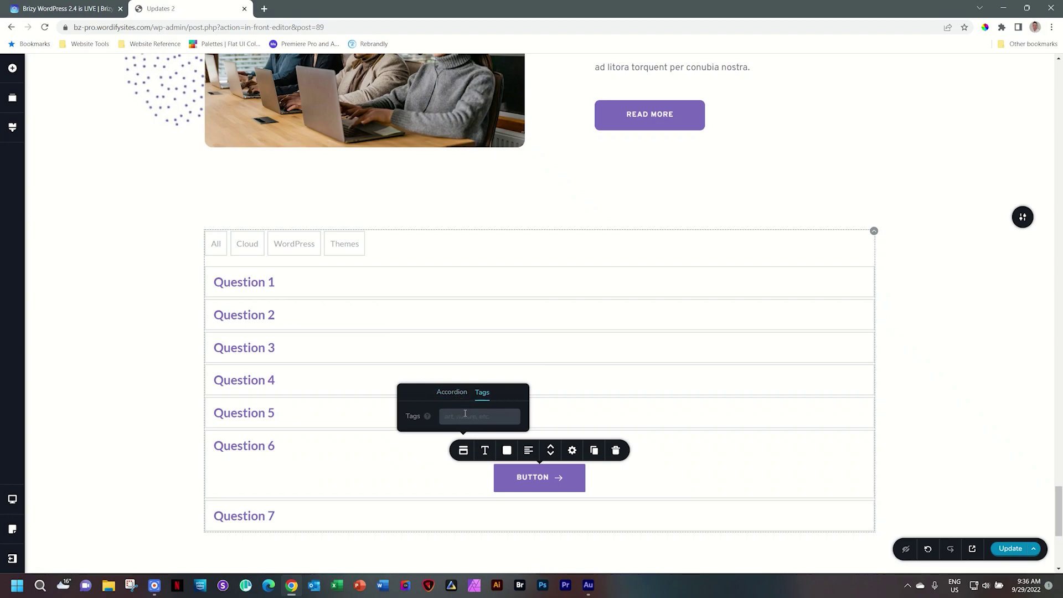
click(465, 416)
text(WordP)
text(ress)
click(244, 516)
Step: Tag Question 7 as Translation and close the settings
click(464, 522)
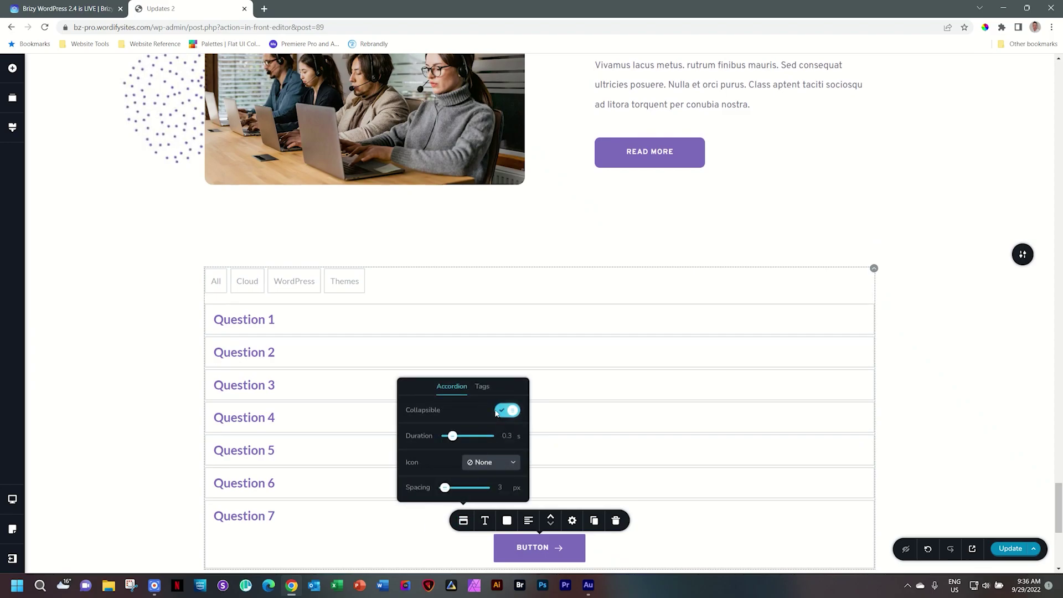
click(482, 380)
click(461, 488)
text(Translation)
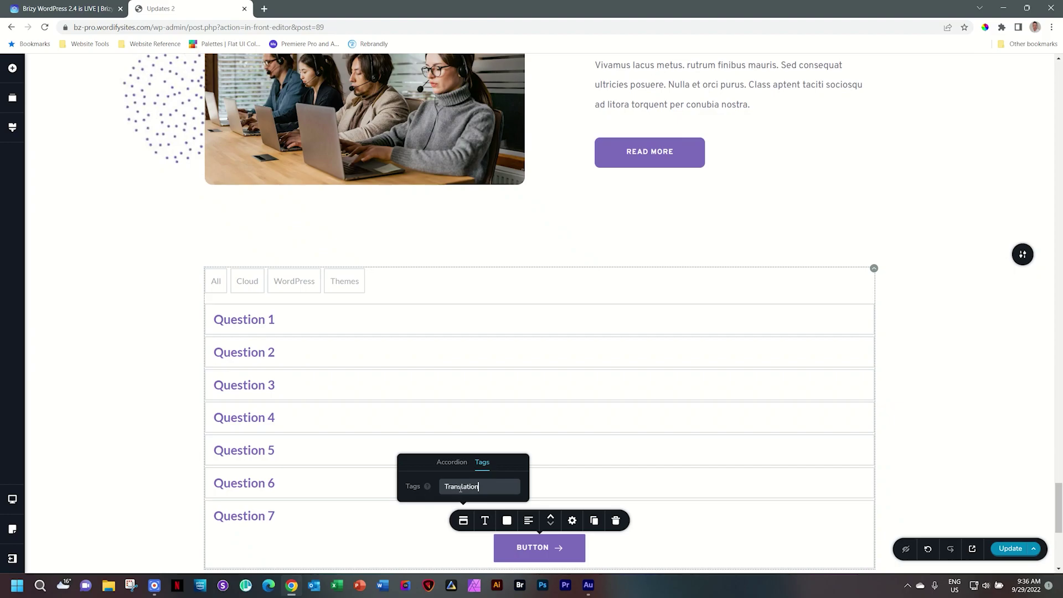
click(911, 381)
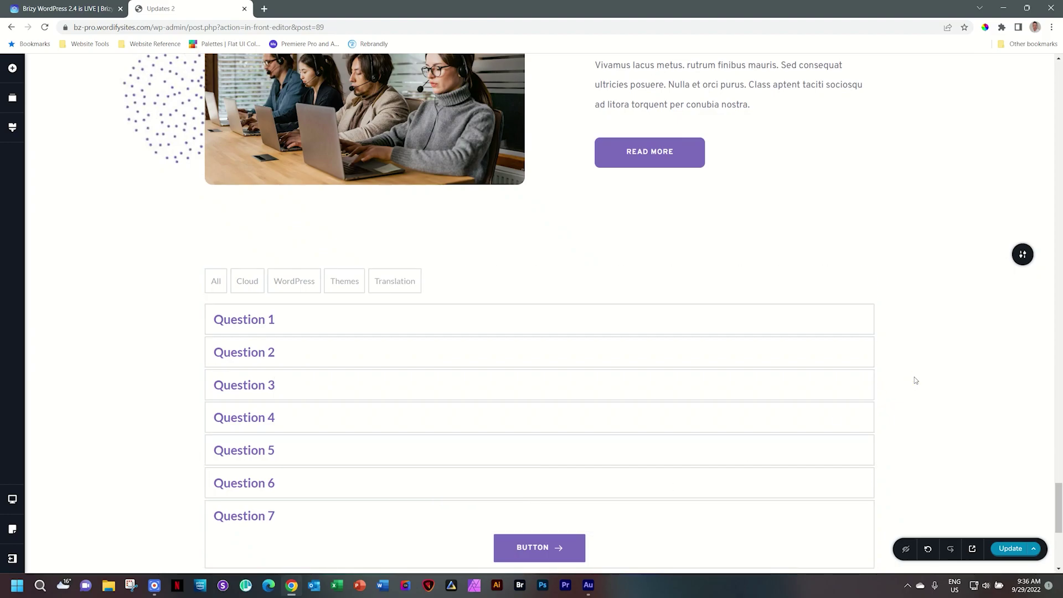
scroll(916, 381, down, 1)
Step: Test the Cloud, WordPress, Themes and Translation filter tabs in turn, ending on Translation
scroll(916, 380, down, 1)
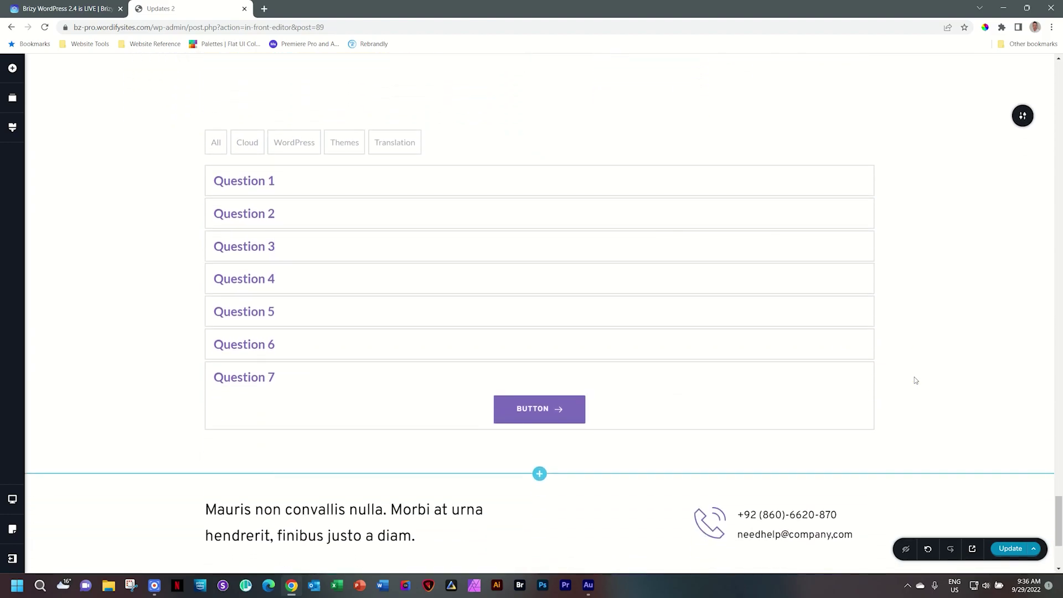
click(258, 150)
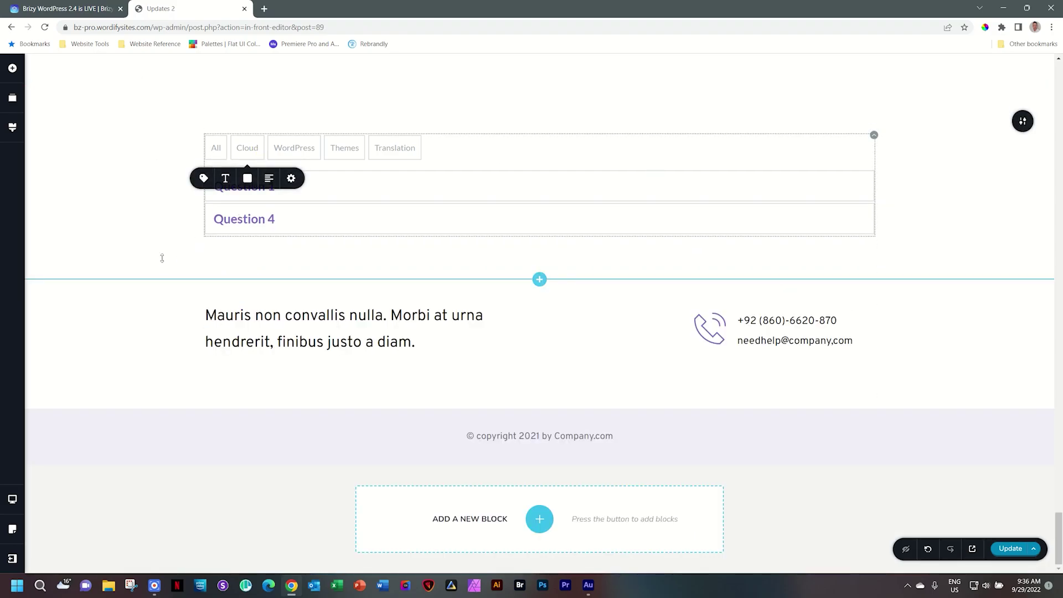
click(162, 258)
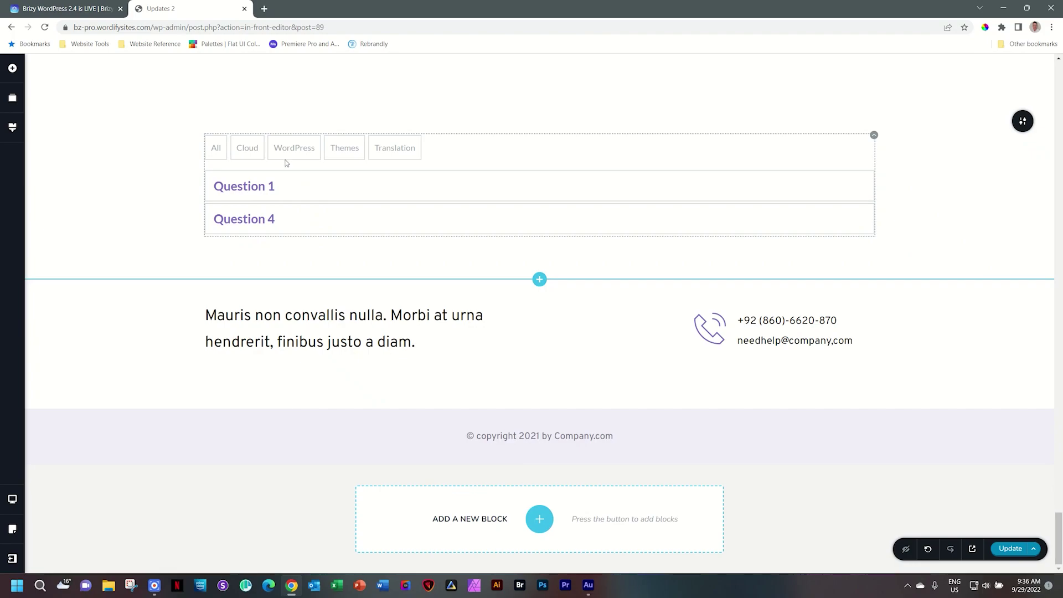
click(292, 155)
click(90, 190)
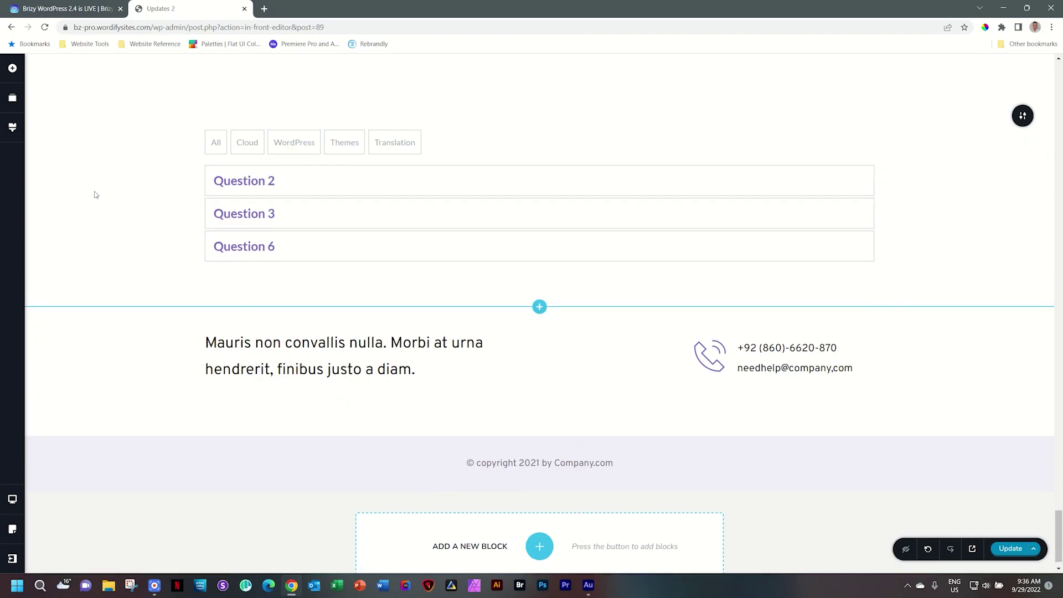
click(357, 143)
click(405, 188)
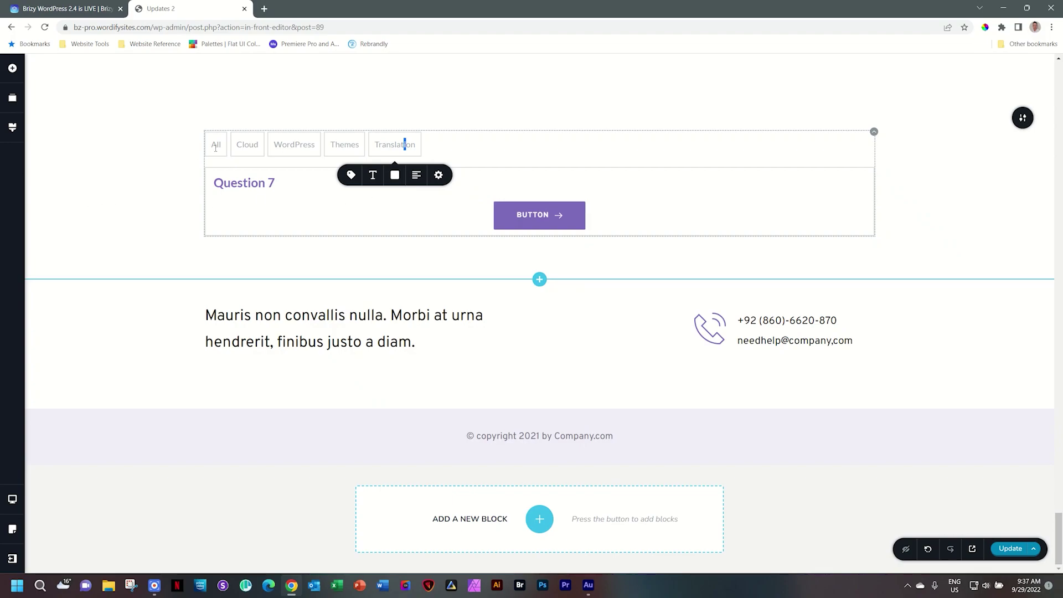
Step: Cycle through the Cloud, WordPress, Themes and Translation filters, then switch back to All
click(248, 149)
click(310, 150)
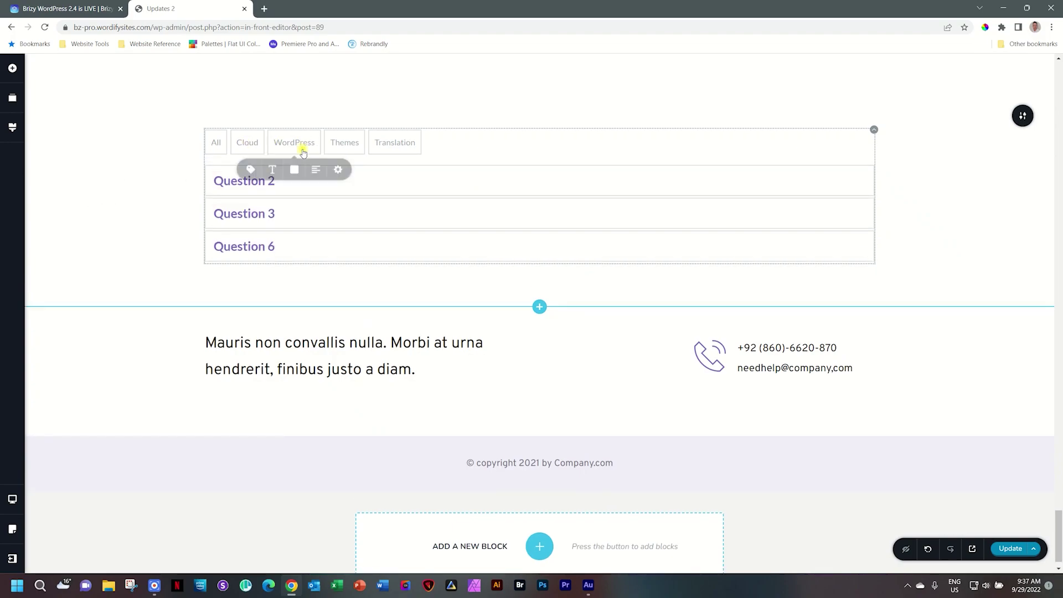
click(363, 148)
click(401, 183)
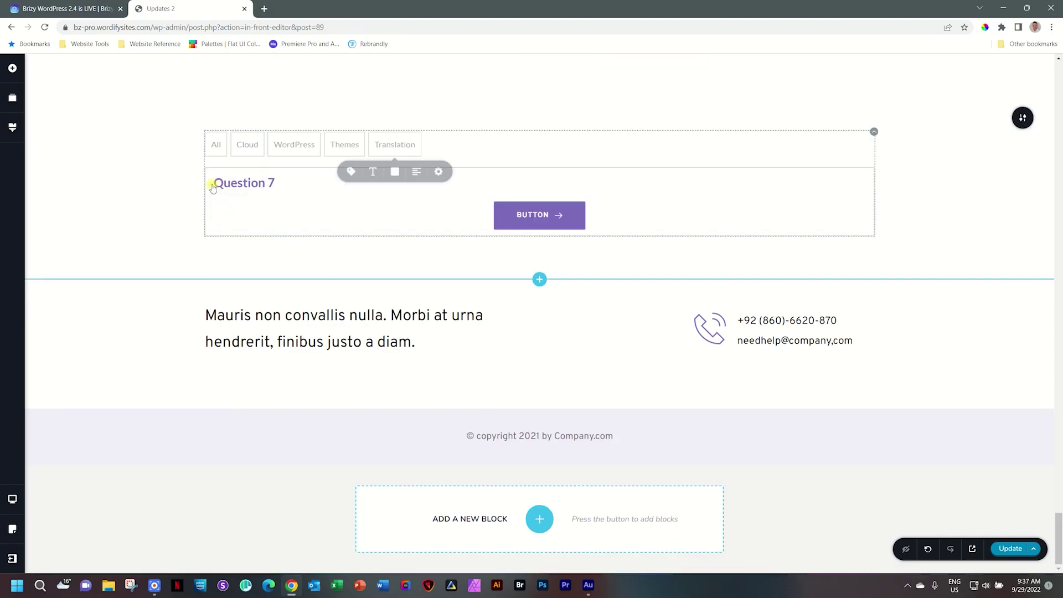
click(217, 155)
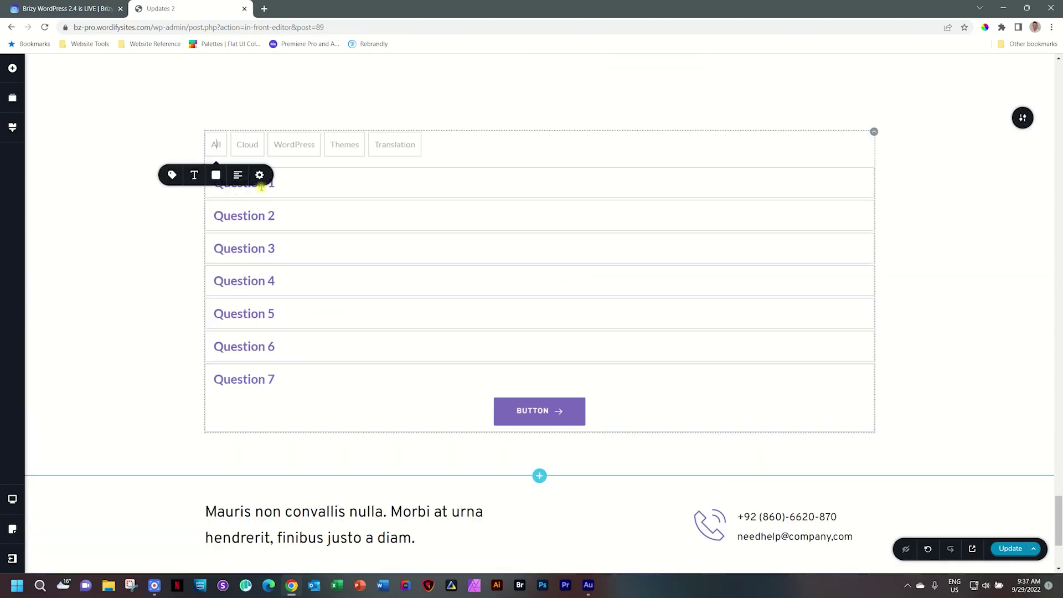
Step: Confirm in Question 1's Tags settings that it carries the Cloud tag
click(262, 185)
click(463, 216)
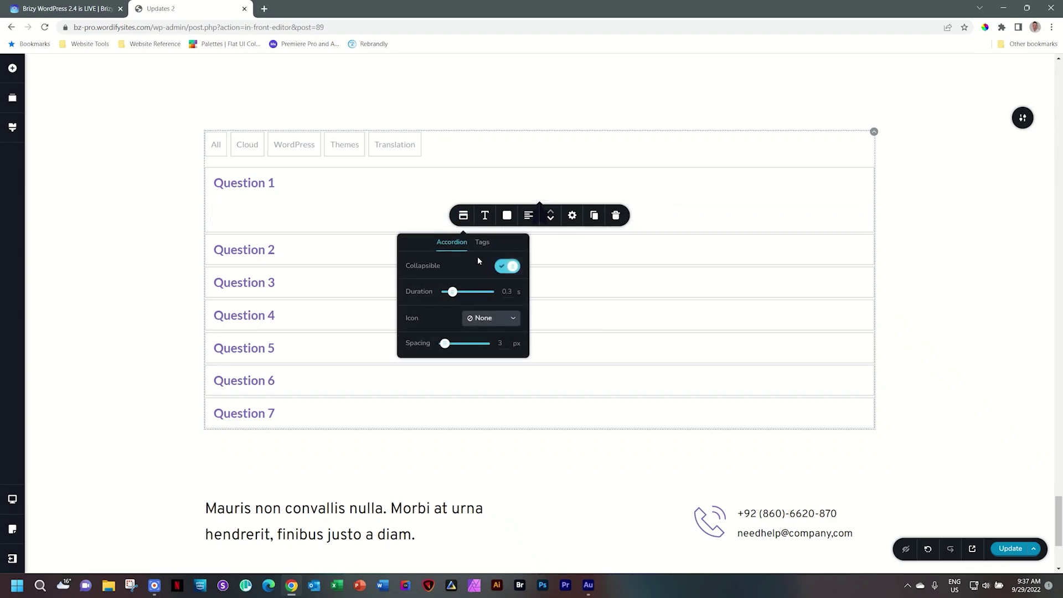
click(482, 243)
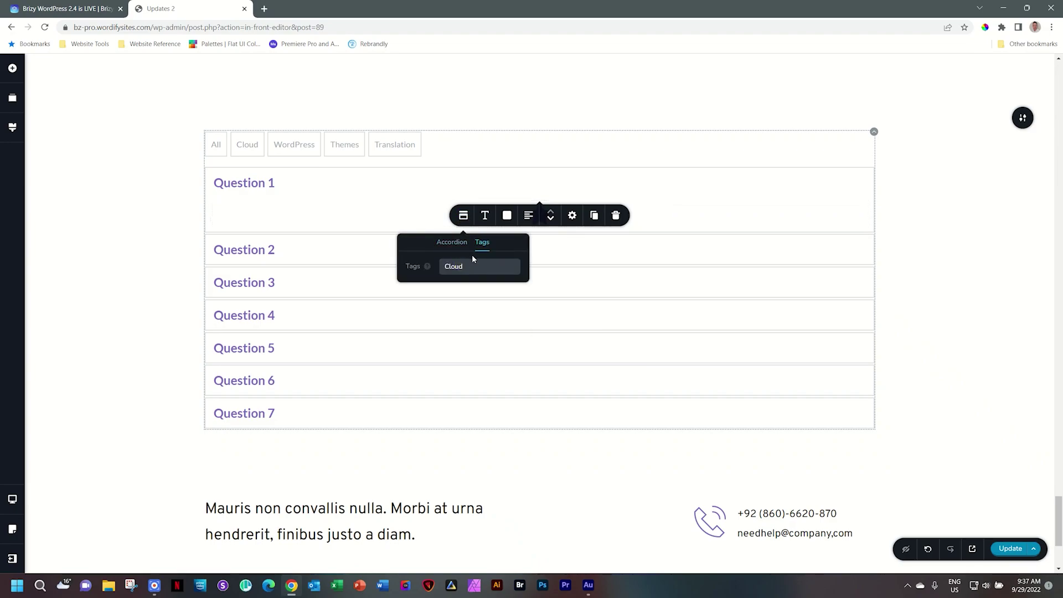
click(216, 144)
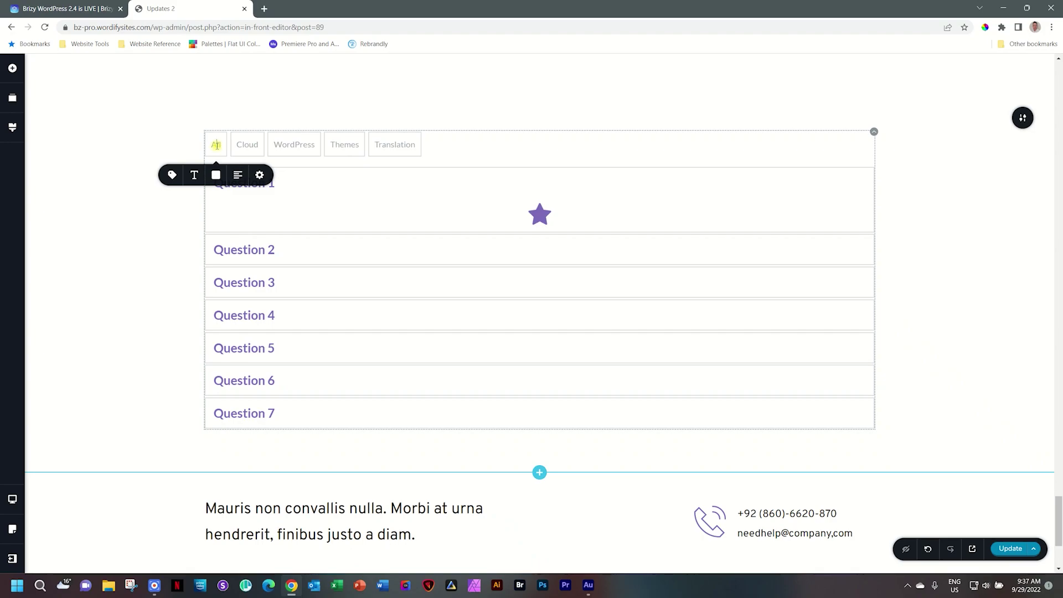
double_click(216, 144)
Step: Relabel the All filter tab 'Everything Brizy' and bring up the filter row's style settings
text(E)
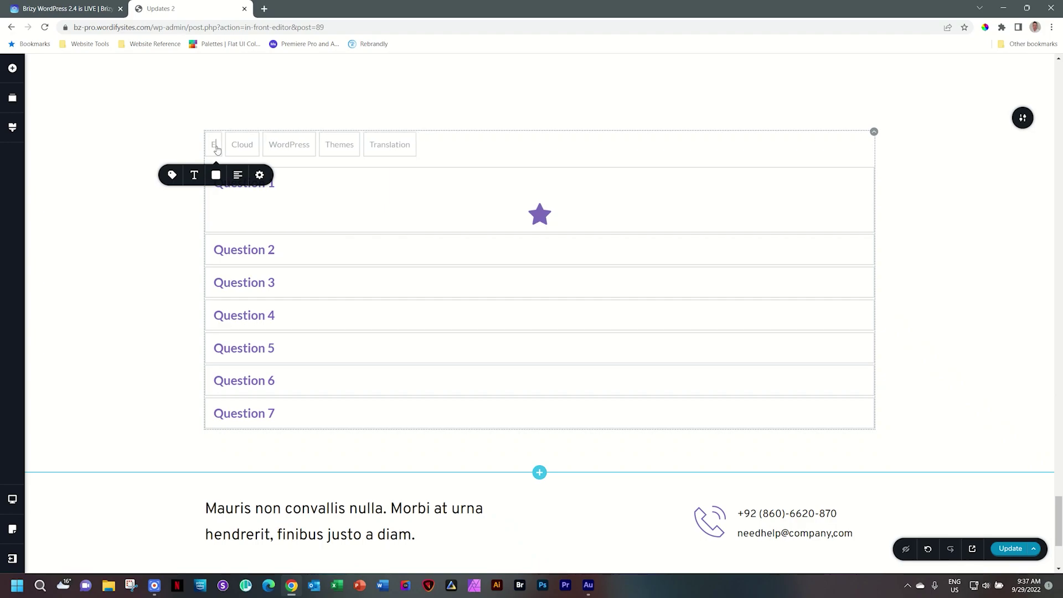
text(ye)
text(rything)
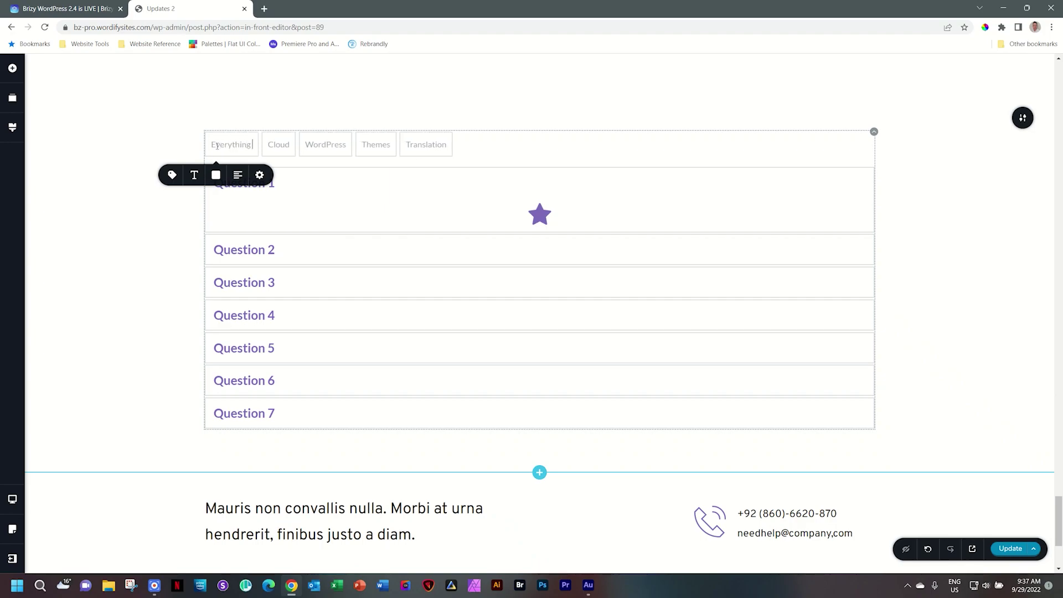
text( Brizy)
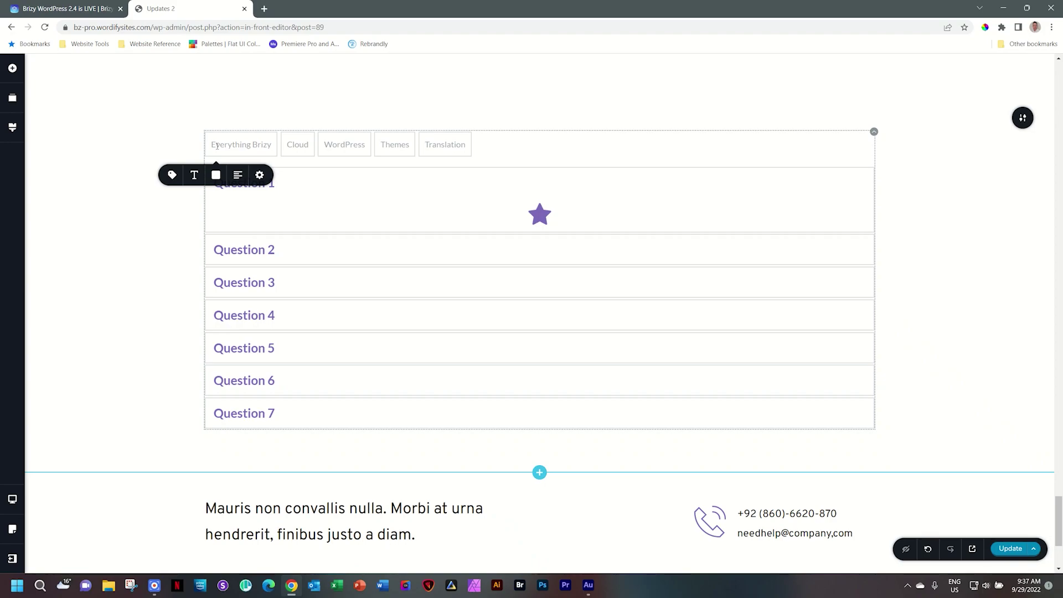
click(171, 175)
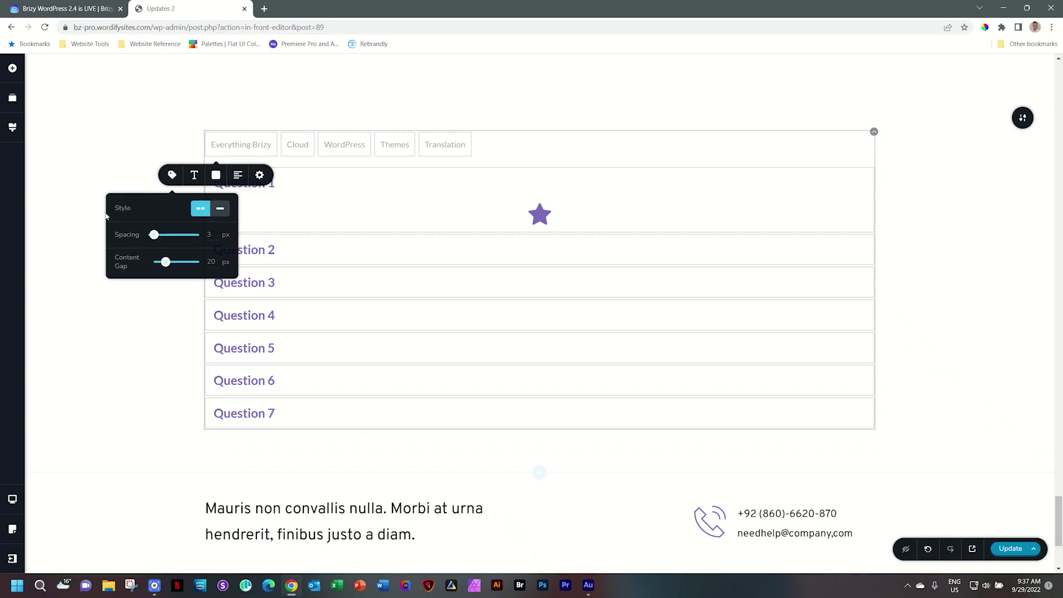